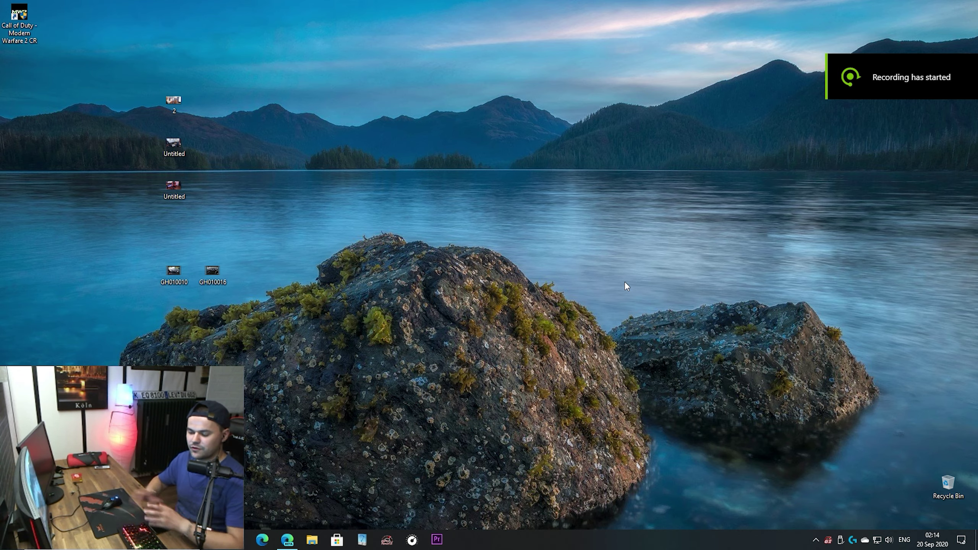
- Bring up the maximized Edge Beta window on its New tab page
{"action": "left_click", "coordinate": [289, 546]}
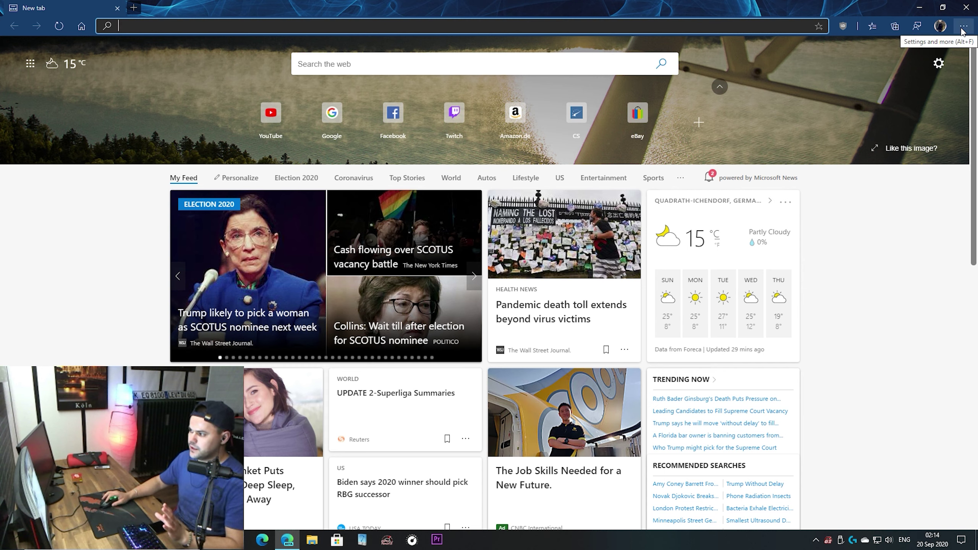
- Switch the New tab page to the Custom layout with the custom theme background
{"action": "left_click", "coordinate": [939, 64]}
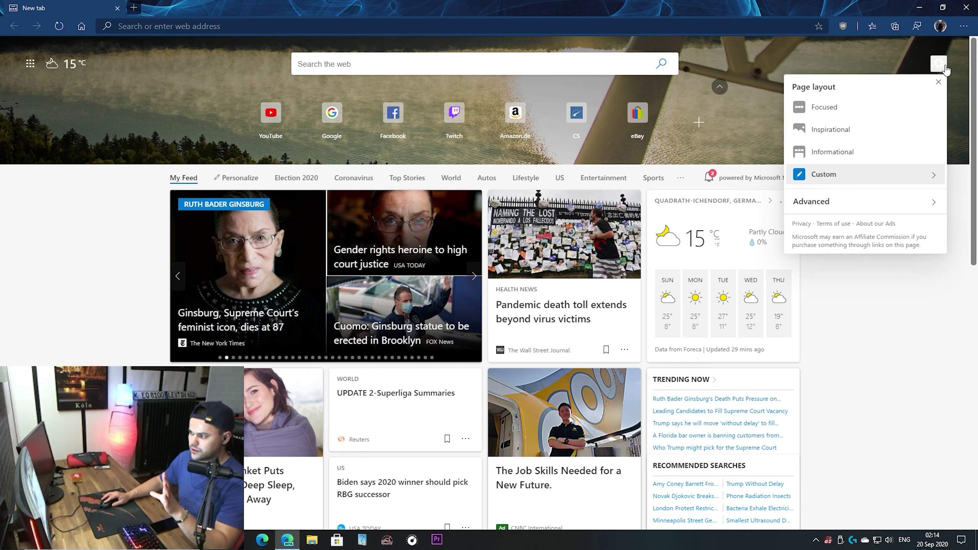
{"action": "left_click", "coordinate": [850, 182]}
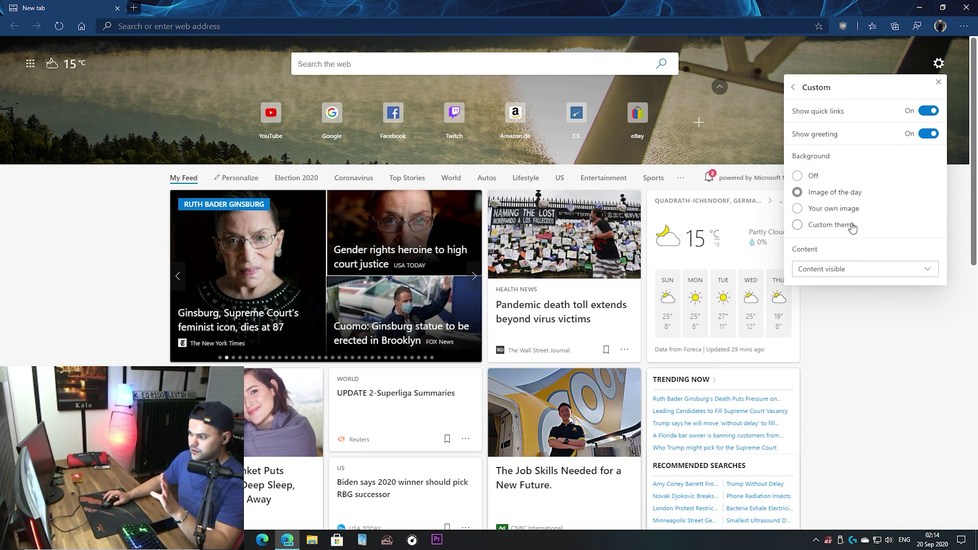
{"action": "left_click", "coordinate": [798, 225]}
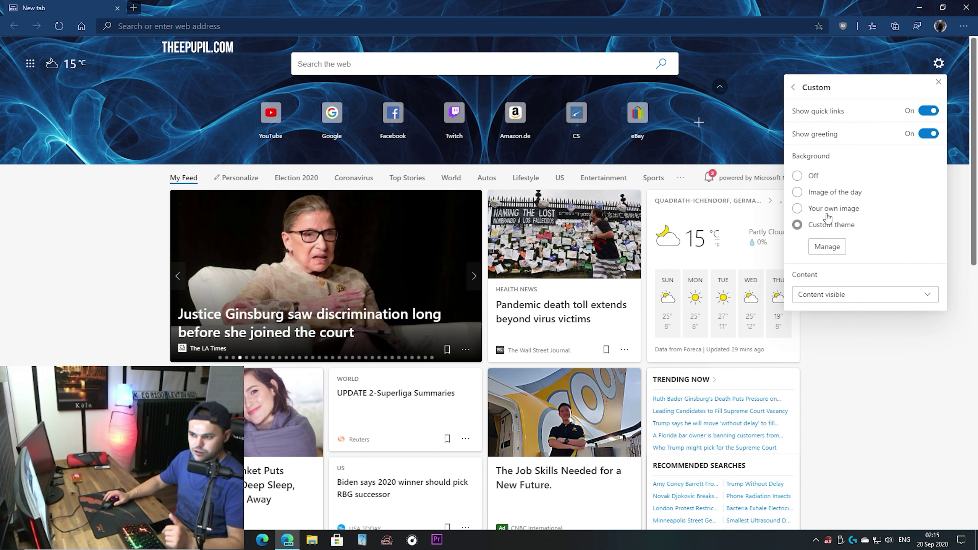
{"action": "left_click", "coordinate": [884, 328]}
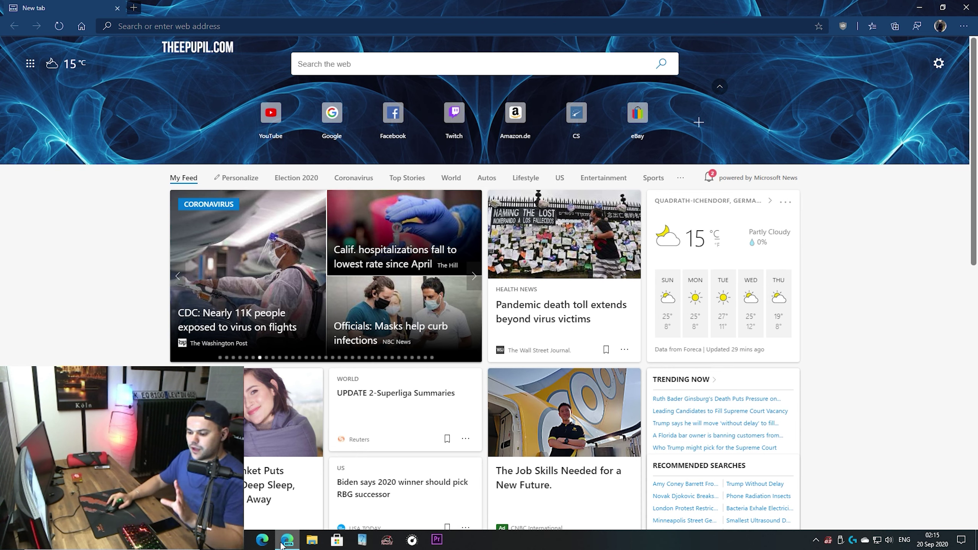
- Open the regular Edge window and load edge://flags from the address bar suggestions
{"action": "mouse_move", "coordinate": [290, 546]}
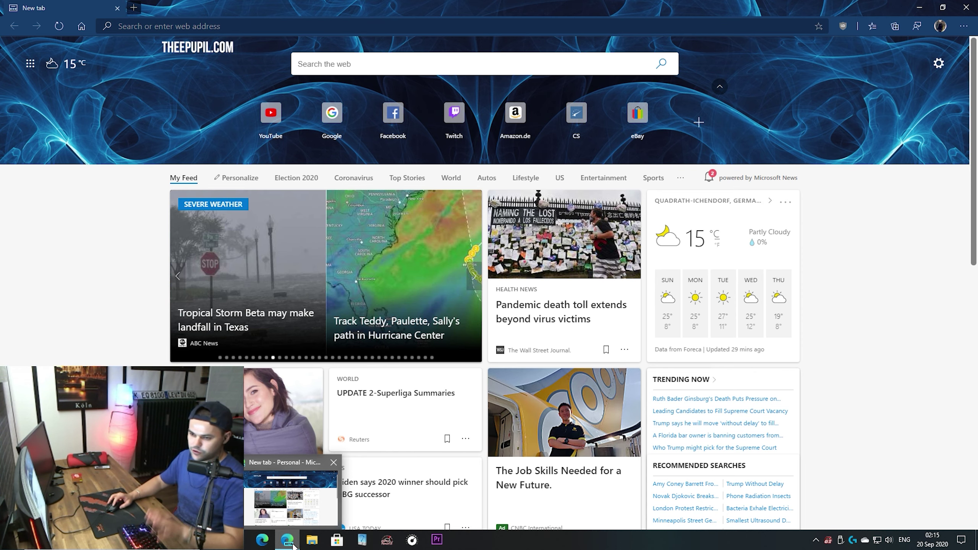
{"action": "left_click", "coordinate": [261, 539]}
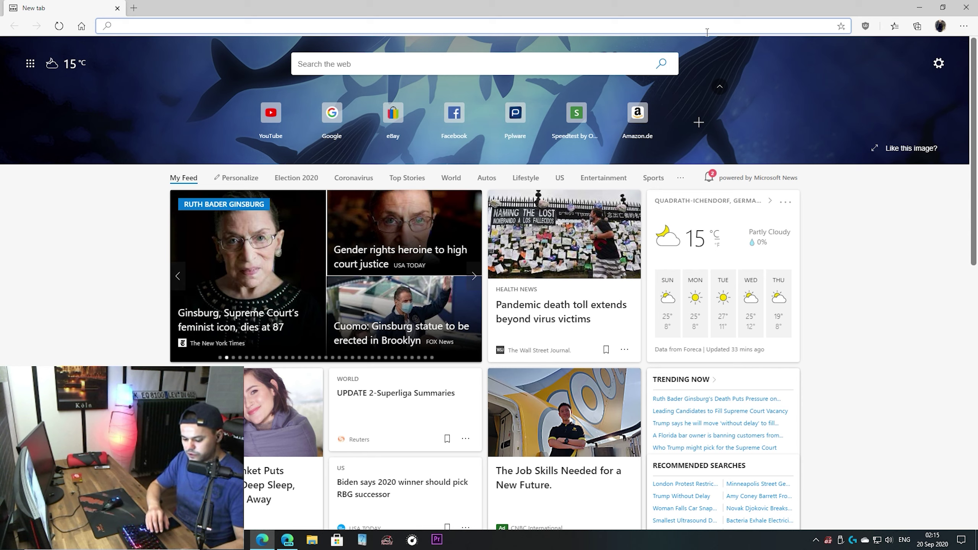
{"action": "type", "text": "edge"}
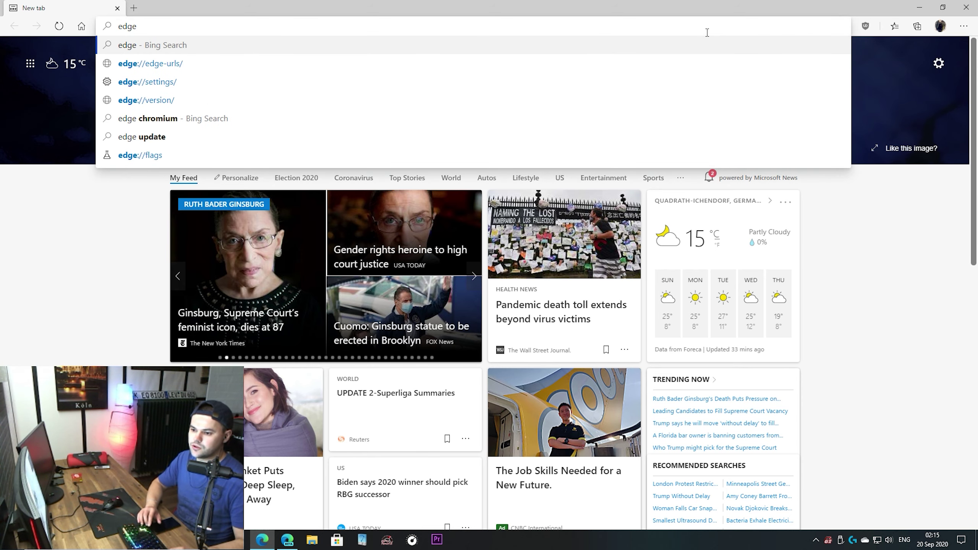
{"action": "key", "text": "Down"}
{"action": "key", "text": "Down"}
{"action": "key", "text": "Down"}
{"action": "key", "text": "Down"}
{"action": "key", "text": "Down"}
{"action": "key", "text": "Down"}
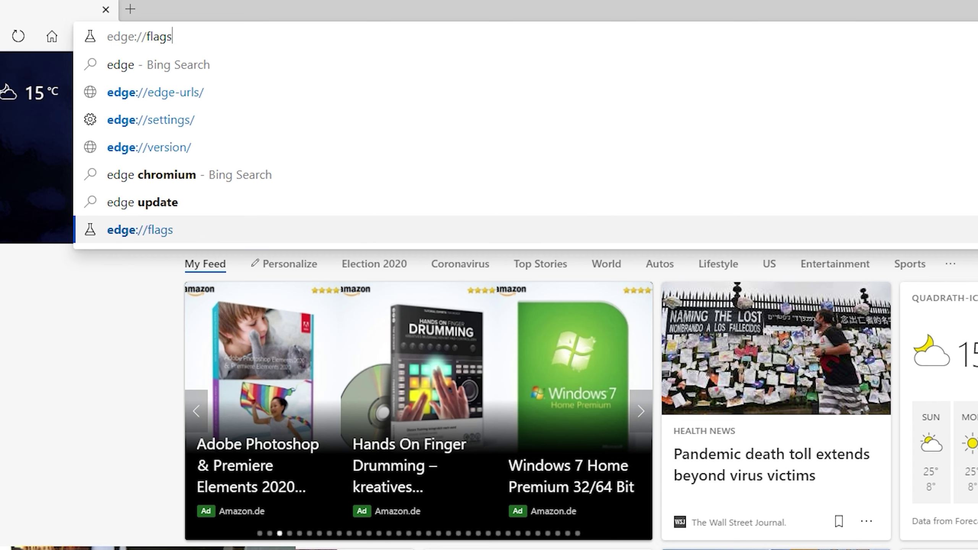
{"action": "key", "text": "Return"}
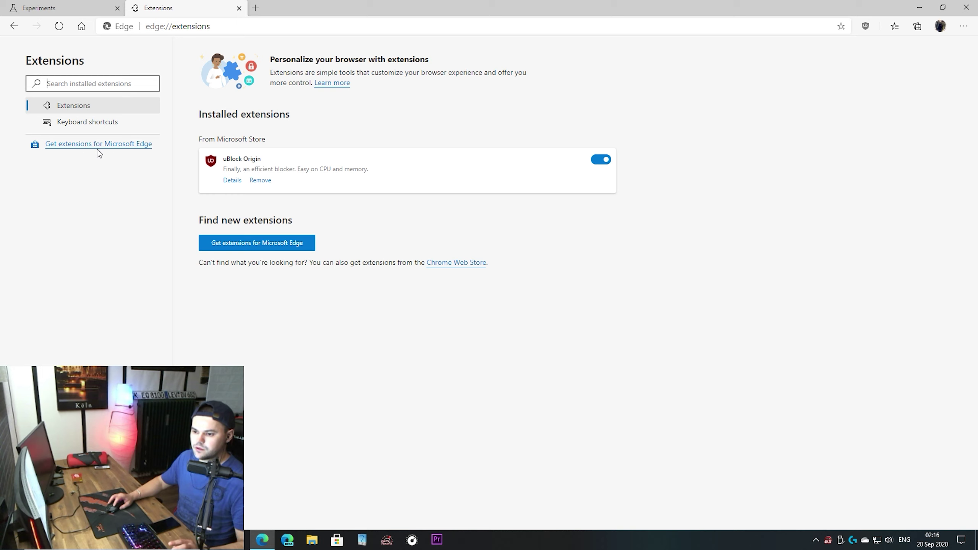
- Open the Chrome Web Store from the Extensions page and close the Extensions tab
{"action": "left_click", "coordinate": [58, 8]}
{"action": "left_click", "coordinate": [170, 8]}
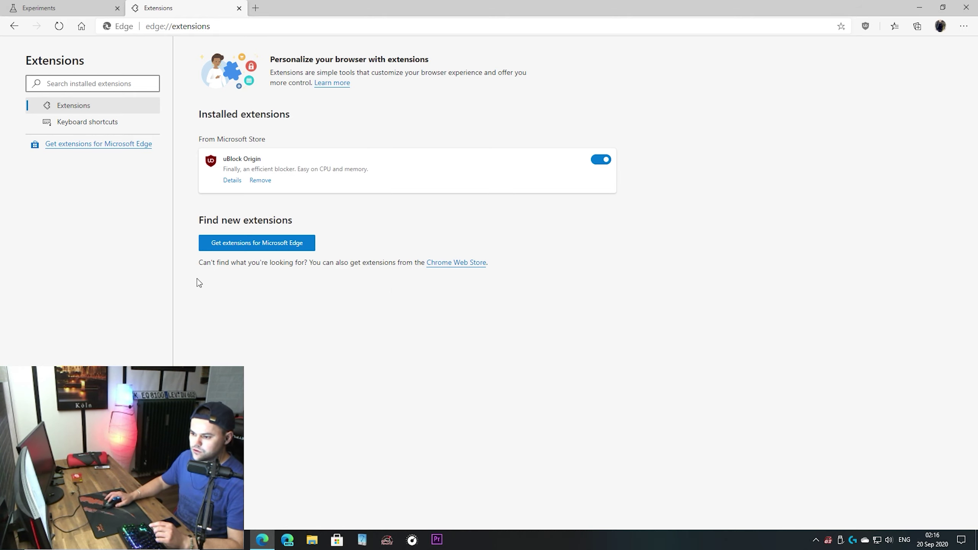
{"action": "left_click", "coordinate": [456, 266]}
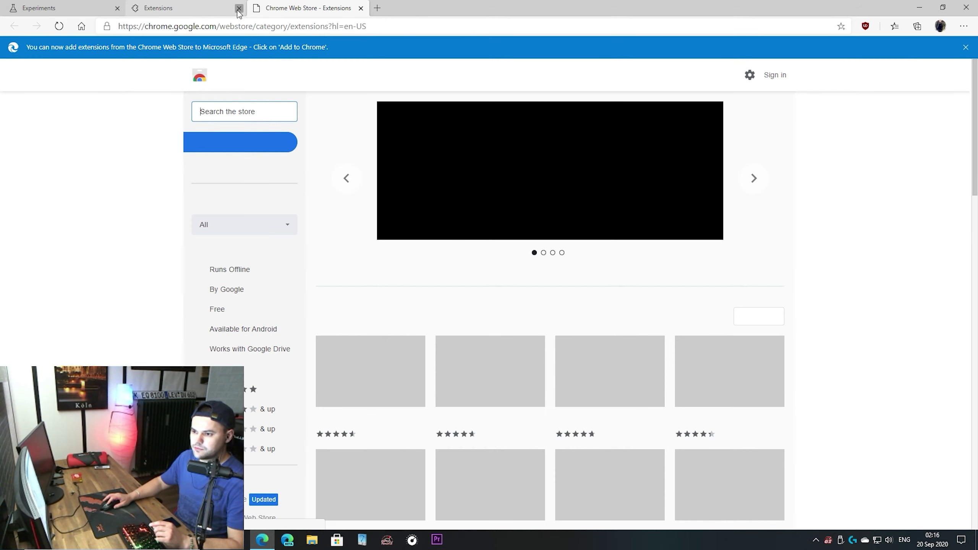
{"action": "left_click", "coordinate": [239, 8]}
- Browse the store's Themes category and open the Just Black theme page
{"action": "left_click", "coordinate": [238, 162]}
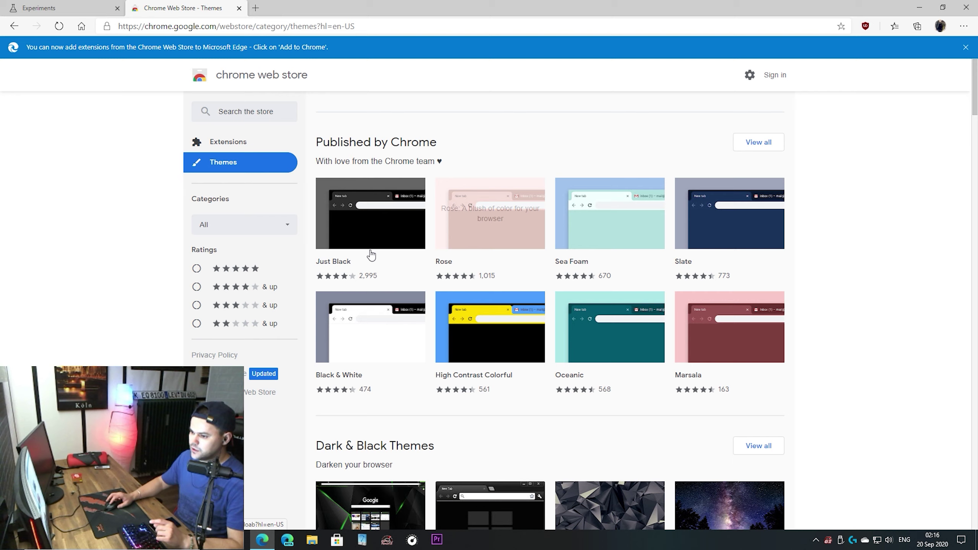
{"action": "scroll", "coordinate": [617, 309], "scroll_direction": "down", "scroll_amount": 5}
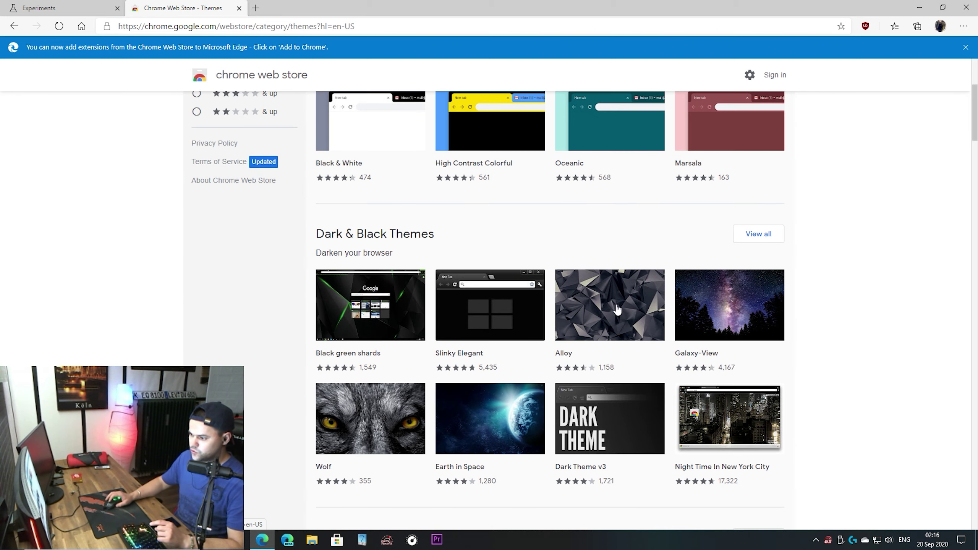
{"action": "scroll", "coordinate": [413, 305], "scroll_direction": "up", "scroll_amount": 5}
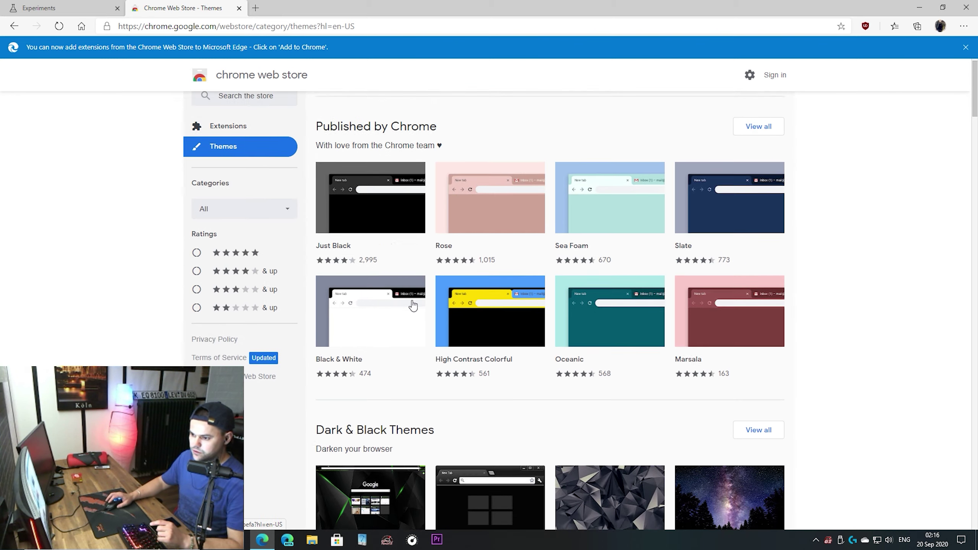
{"action": "left_click", "coordinate": [381, 200]}
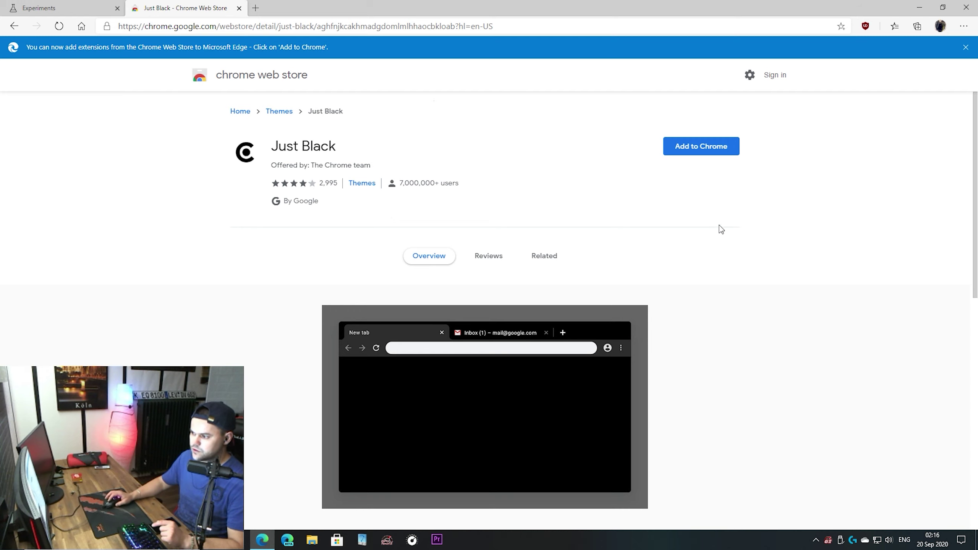
- Try adding Just Black, dismiss the resulting error, and return to the Experiments tab
{"action": "left_click", "coordinate": [698, 147]}
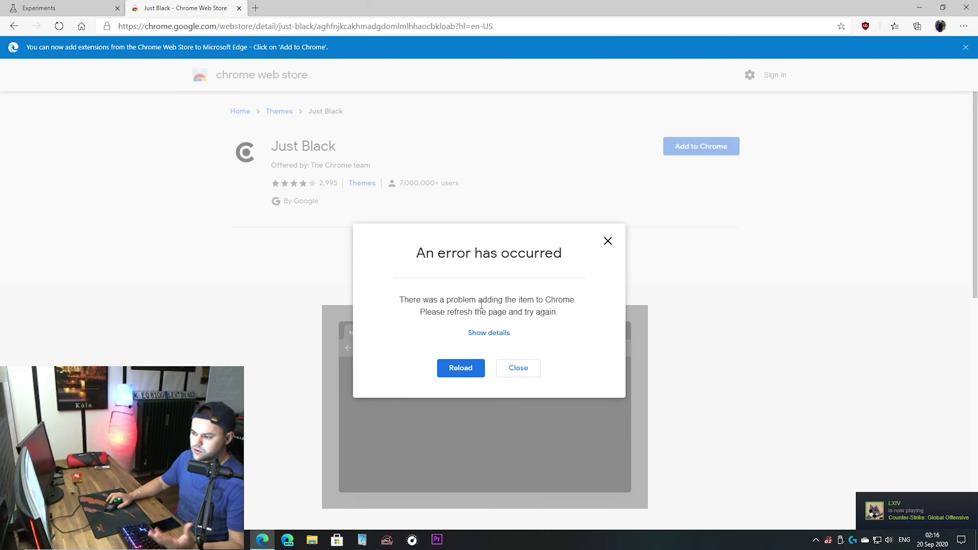
{"action": "left_click", "coordinate": [469, 372]}
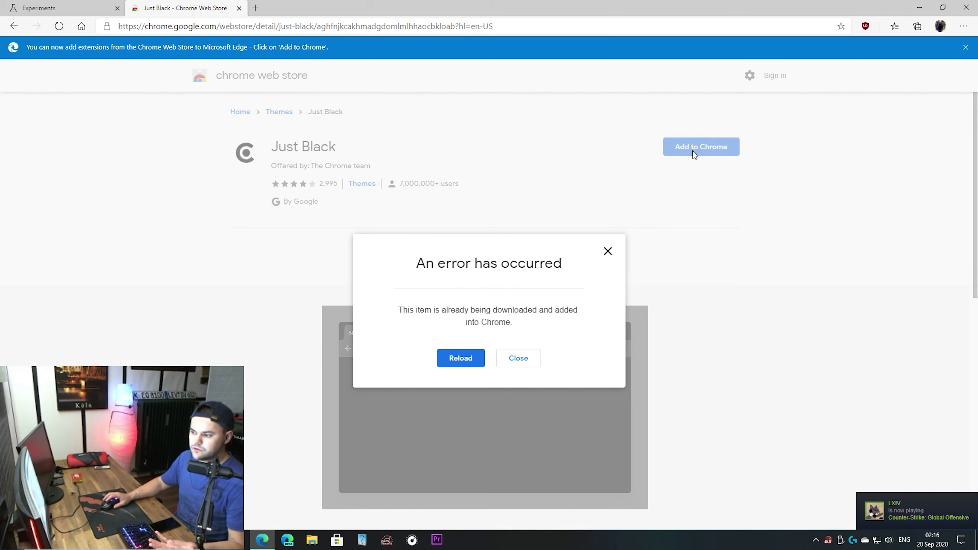
{"action": "left_click", "coordinate": [466, 362]}
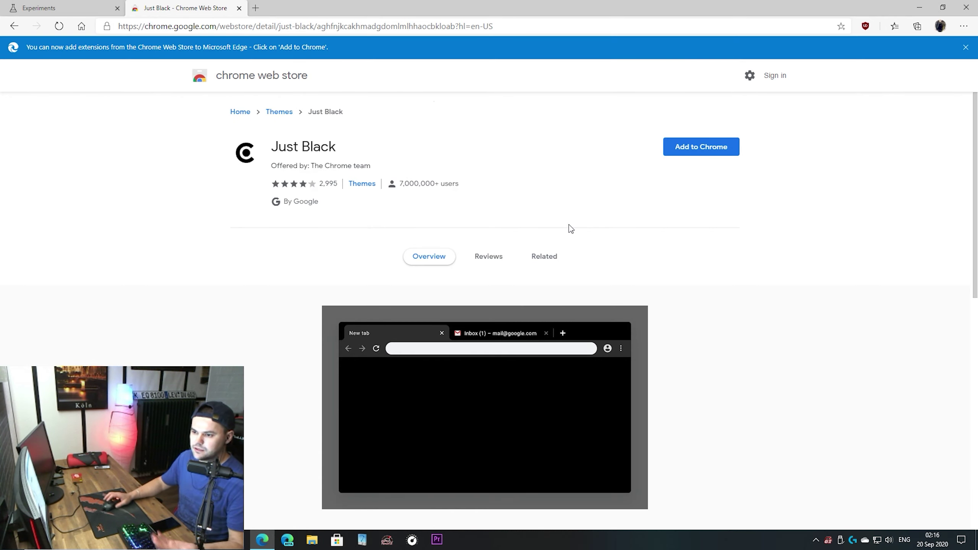
{"action": "left_click", "coordinate": [61, 8]}
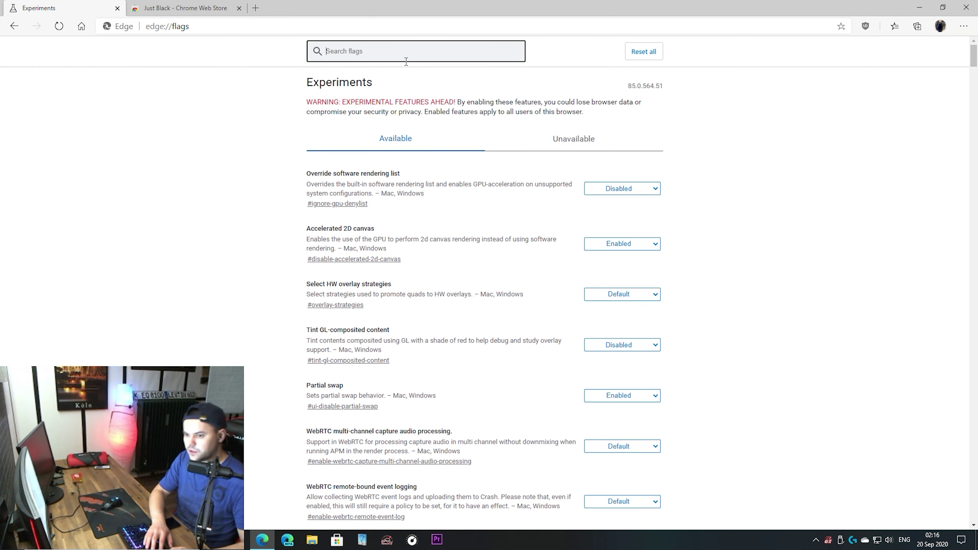
- Search flags for 'themes' and set Allow installation of external store themes to Enabled
{"action": "type", "text": "themes"}
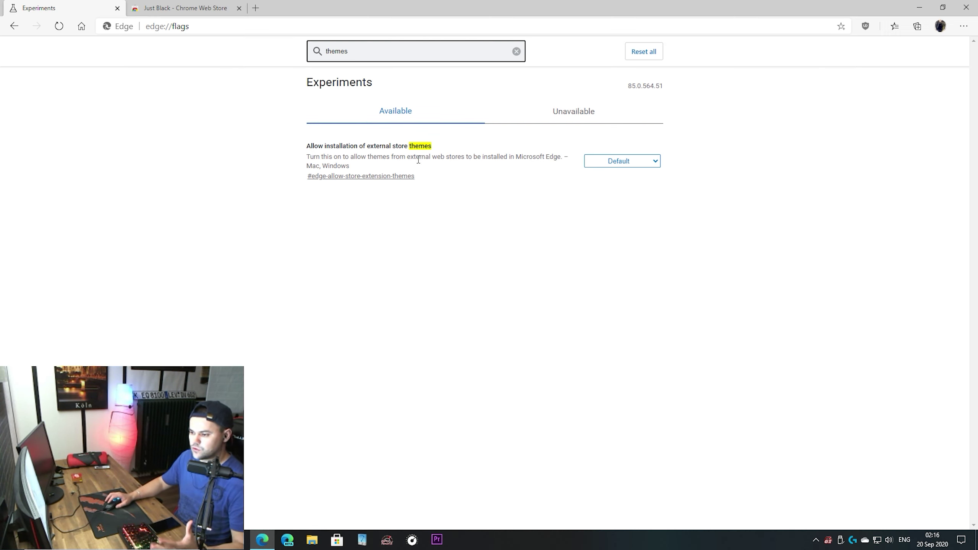
{"action": "left_click", "coordinate": [654, 162]}
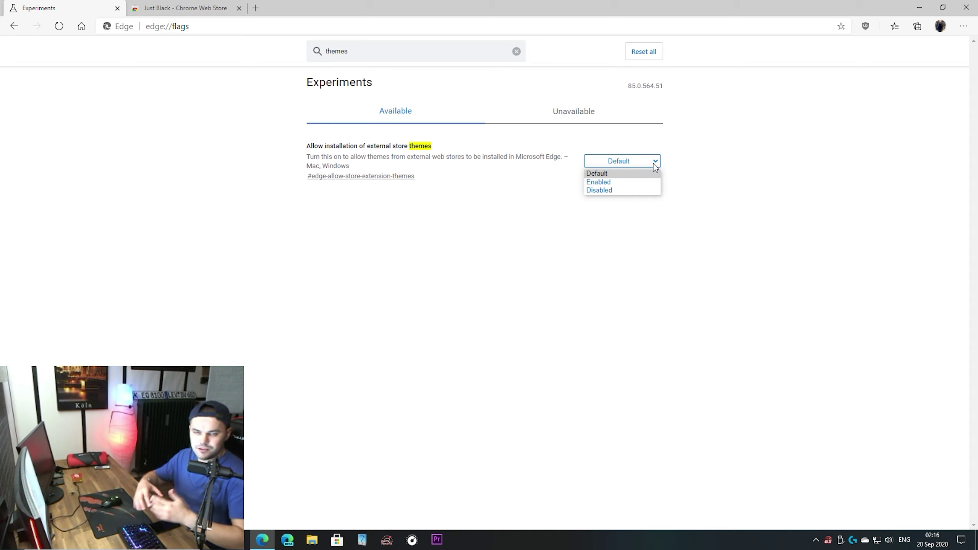
{"action": "left_click", "coordinate": [637, 183]}
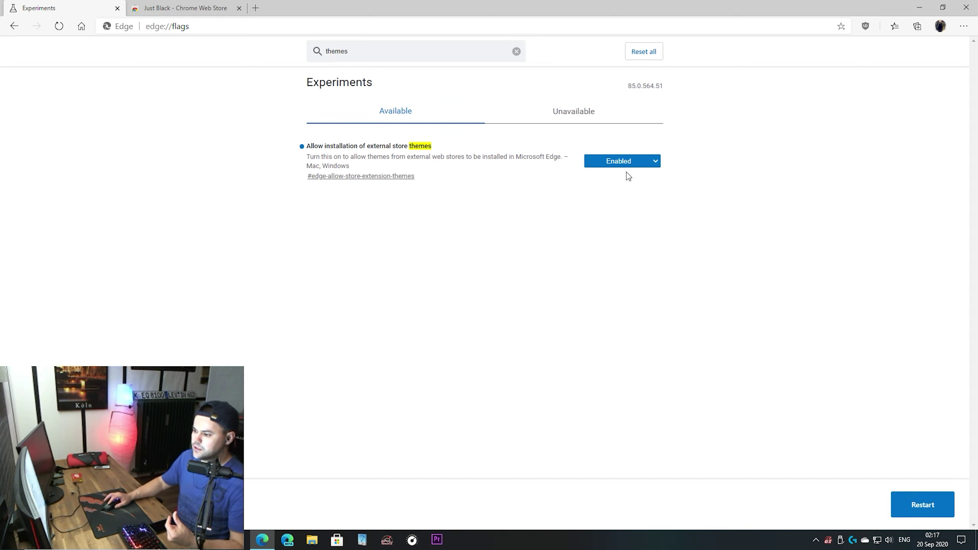
- Restart Edge and install the Just Black theme from its store page
{"action": "left_click", "coordinate": [922, 507]}
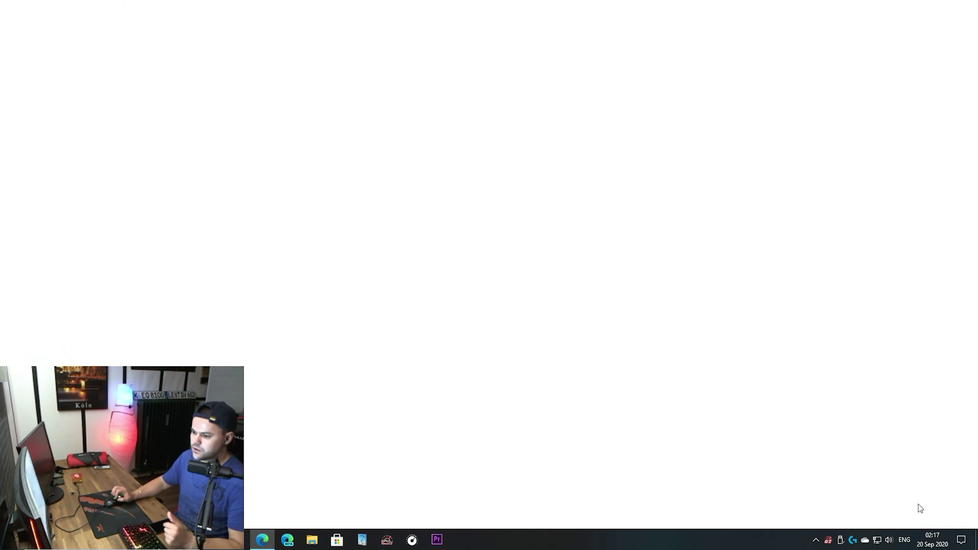
{"action": "left_click", "coordinate": [195, 7]}
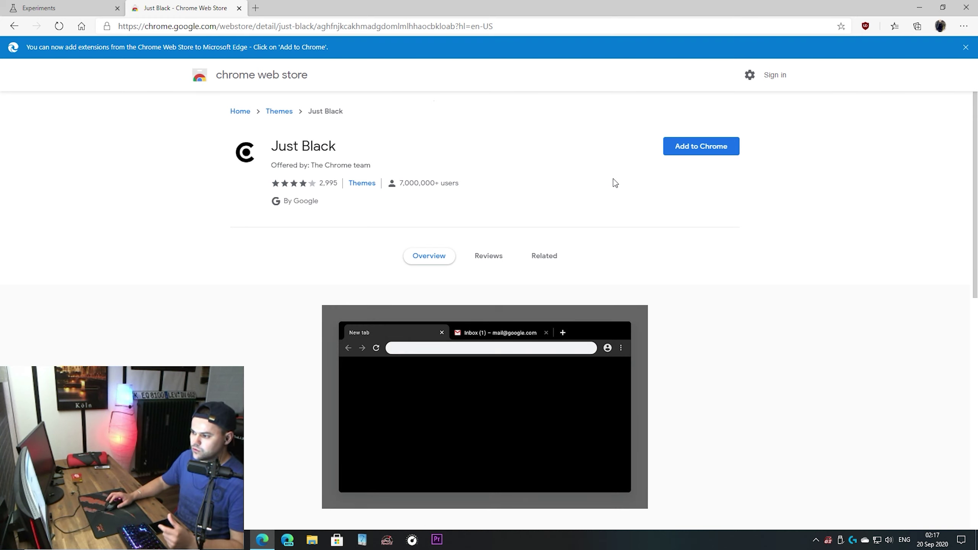
{"action": "left_click", "coordinate": [715, 150]}
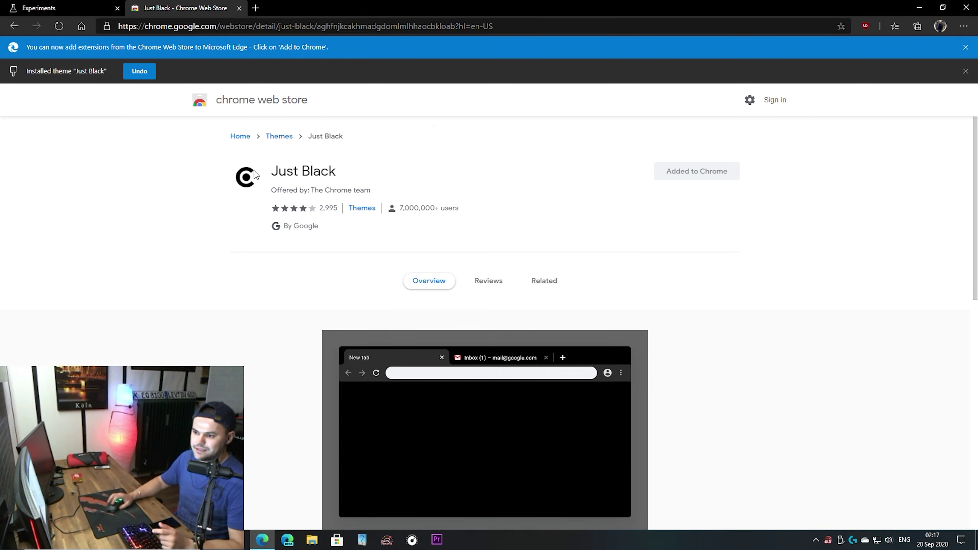
- Return to the Chrome Web Store themes catalogue and scroll to Dark & Black Themes
{"action": "left_click", "coordinate": [279, 136]}
{"action": "scroll", "coordinate": [832, 312], "scroll_direction": "down", "scroll_amount": 5}
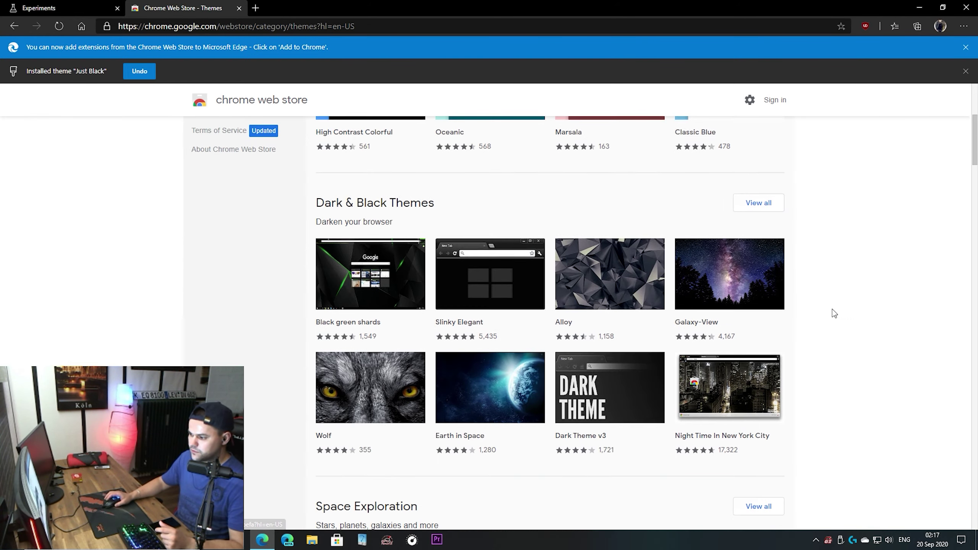
{"action": "scroll", "coordinate": [824, 308], "scroll_direction": "down", "scroll_amount": 5}
{"action": "scroll", "coordinate": [824, 308], "scroll_direction": "up", "scroll_amount": 3}
- Add the Night Time In New York City theme and preview its skyline in a new tab
{"action": "left_click", "coordinate": [728, 244]}
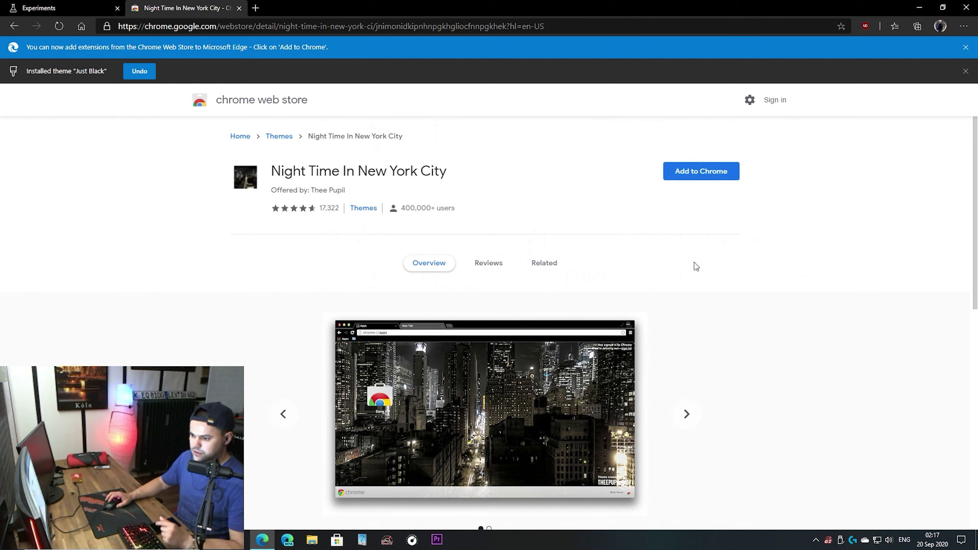
{"action": "left_click", "coordinate": [698, 180]}
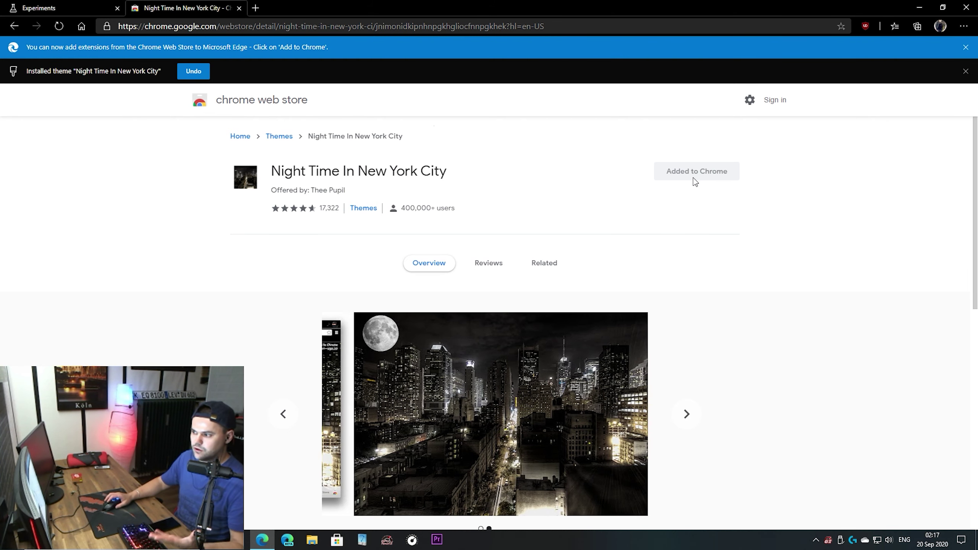
{"action": "left_click", "coordinate": [255, 7]}
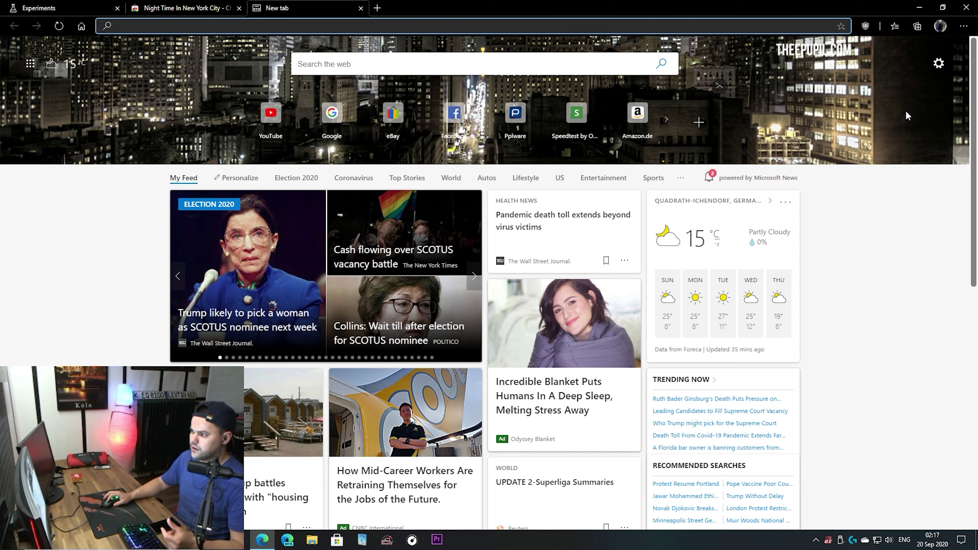
- Go back to the themes catalogue and add the Black carbon + silver metal theme
{"action": "left_click", "coordinate": [185, 7]}
{"action": "scroll", "coordinate": [474, 284], "scroll_direction": "down", "scroll_amount": 8}
{"action": "key", "text": "alt+Left"}
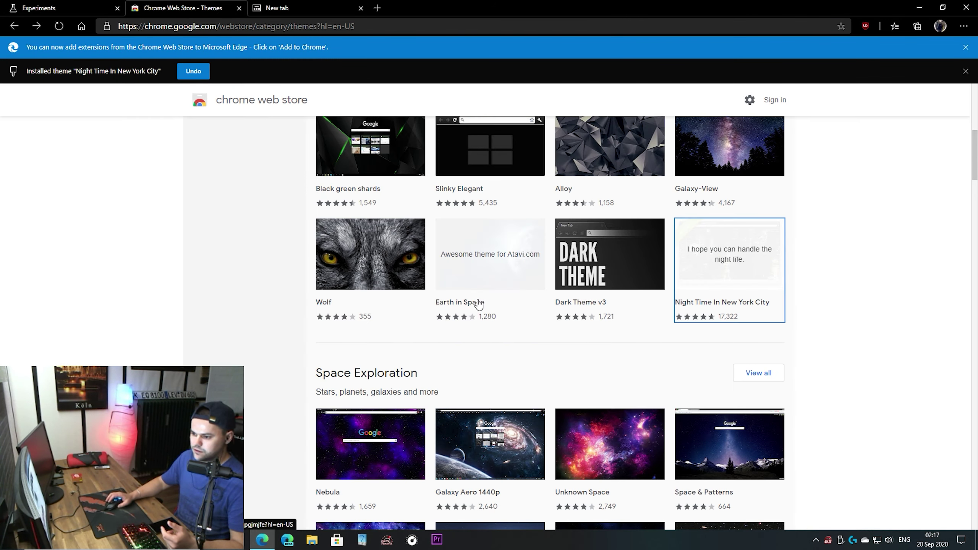
{"action": "scroll", "coordinate": [474, 301], "scroll_direction": "down", "scroll_amount": 5}
{"action": "scroll", "coordinate": [626, 340], "scroll_direction": "down", "scroll_amount": 5}
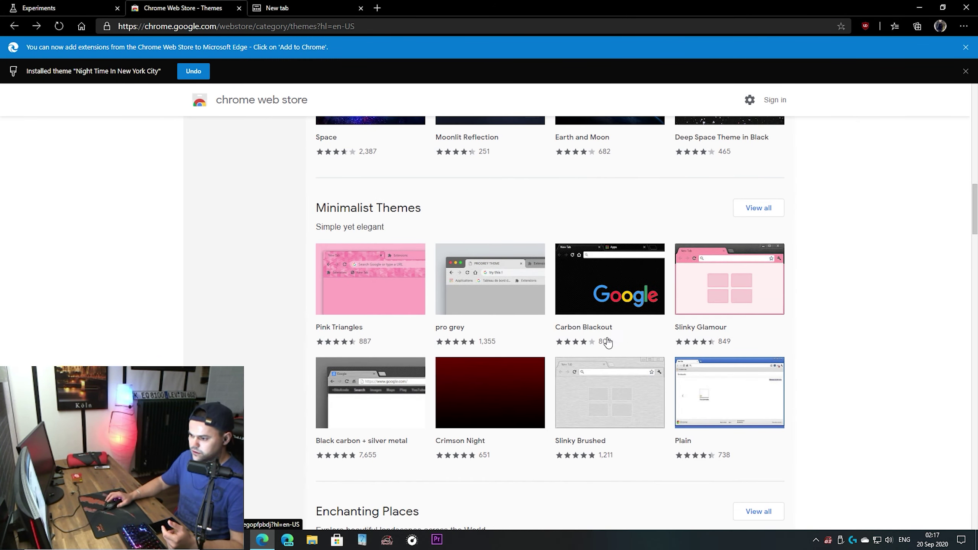
{"action": "left_click", "coordinate": [382, 401]}
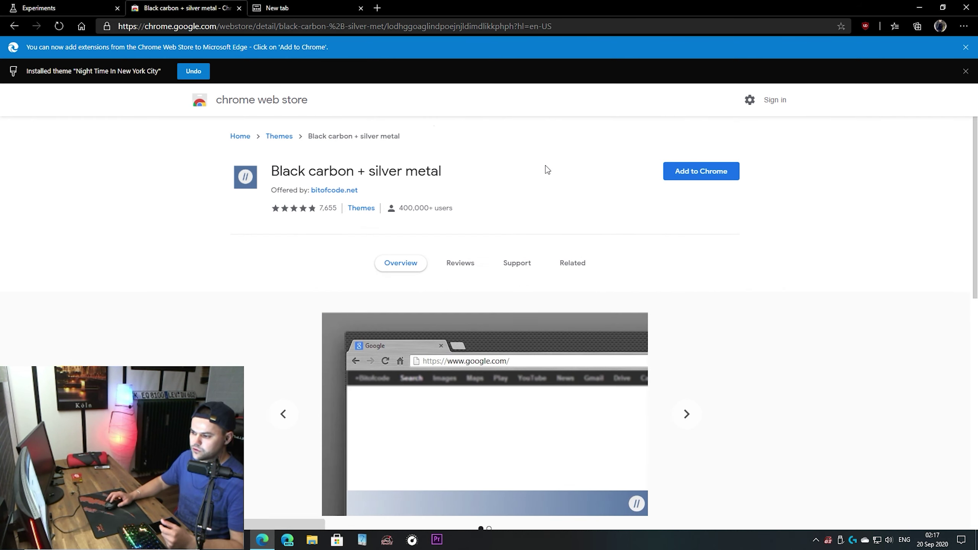
{"action": "left_click", "coordinate": [708, 171]}
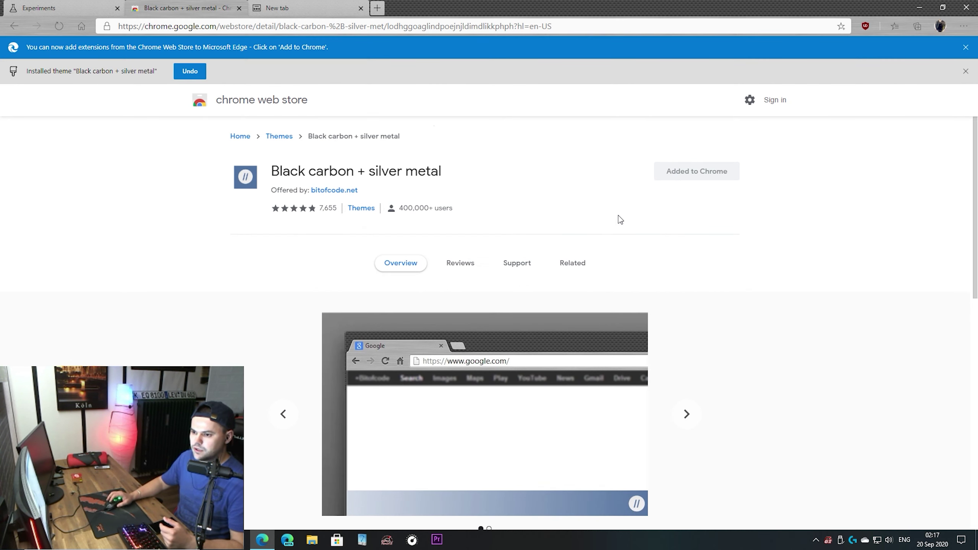
- Set the Custom layout's background to Image of the day, then close the extra new tab
{"action": "left_click", "coordinate": [377, 7]}
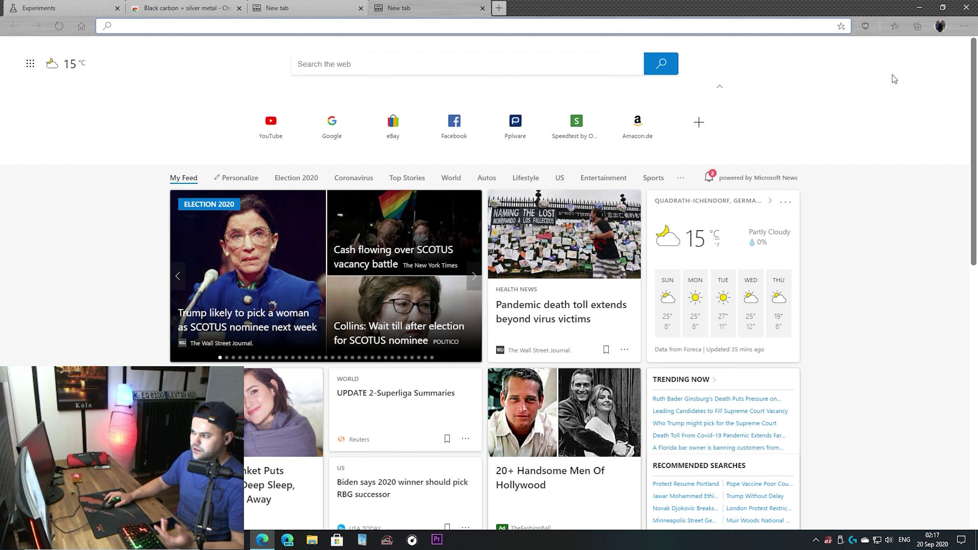
{"action": "left_click", "coordinate": [940, 71]}
{"action": "left_click", "coordinate": [882, 178]}
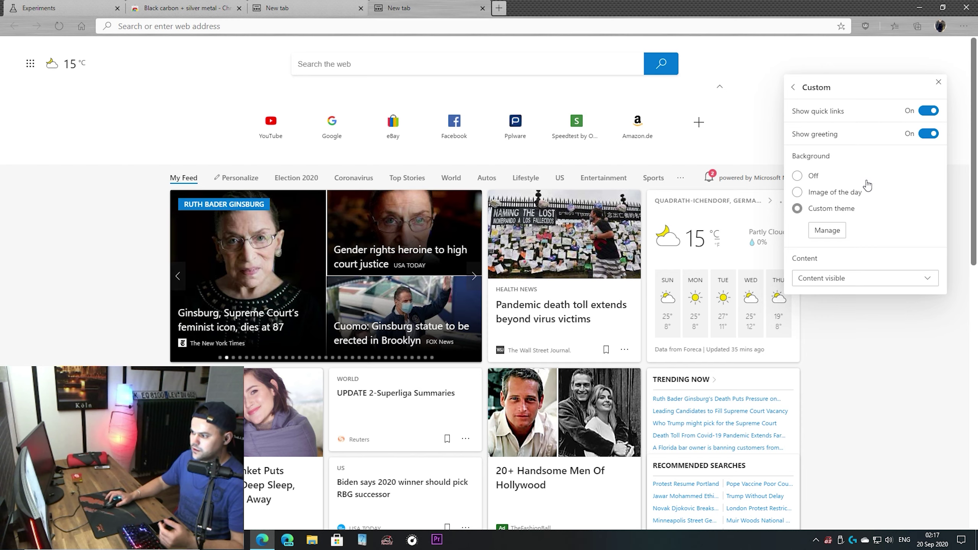
{"action": "left_click", "coordinate": [836, 199]}
{"action": "left_click", "coordinate": [482, 8]}
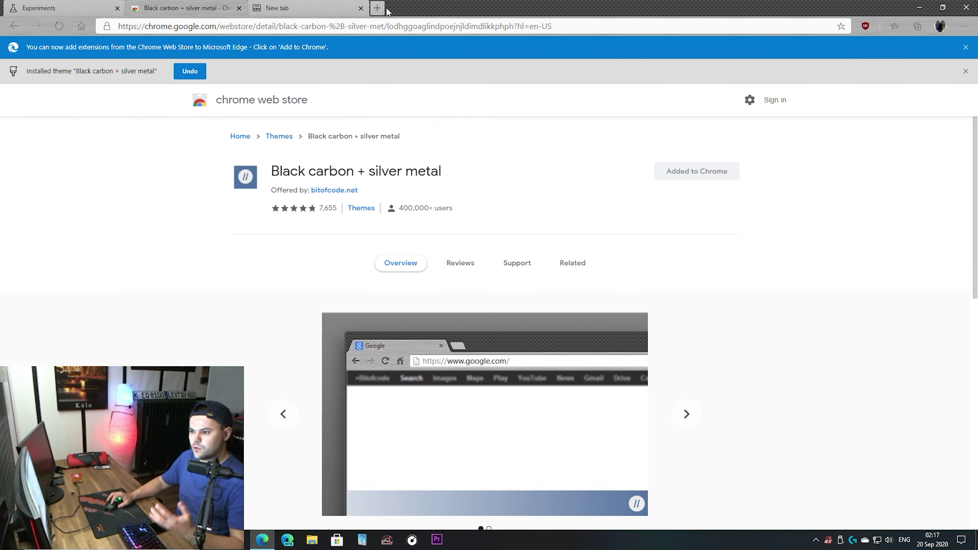
{"action": "left_click", "coordinate": [346, 8]}
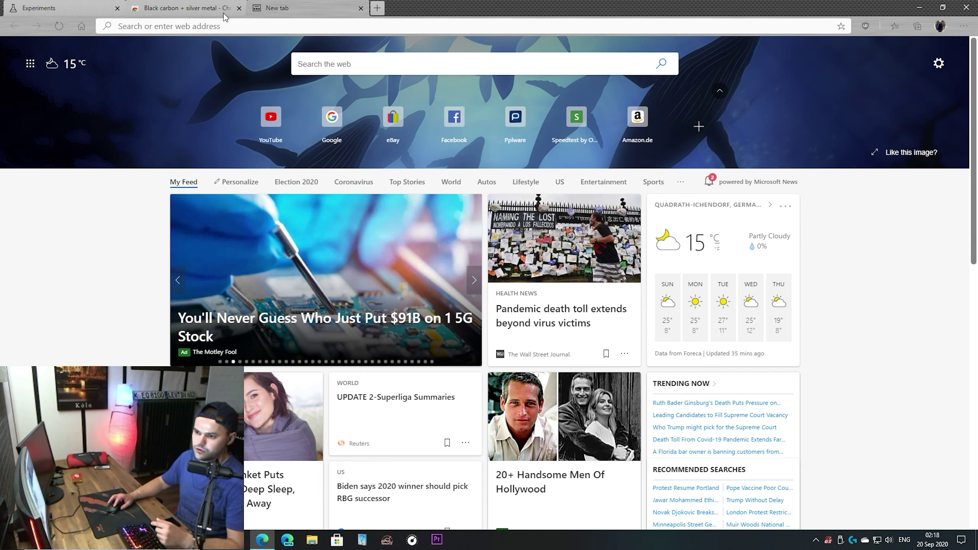
- Remove the Black carbon + silver metal custom theme under Settings > Appearance, then check the open tabs
{"action": "left_click", "coordinate": [49, 9]}
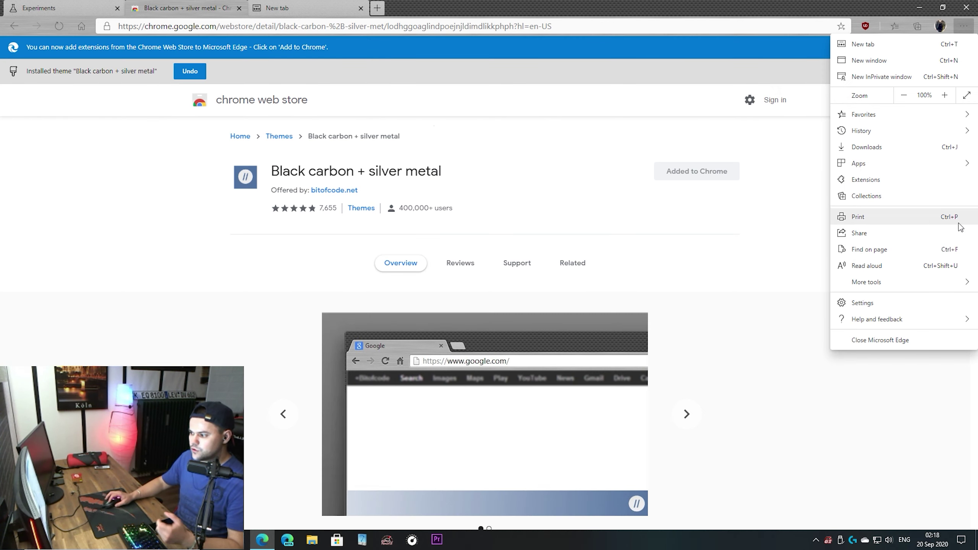
{"action": "left_click", "coordinate": [931, 299]}
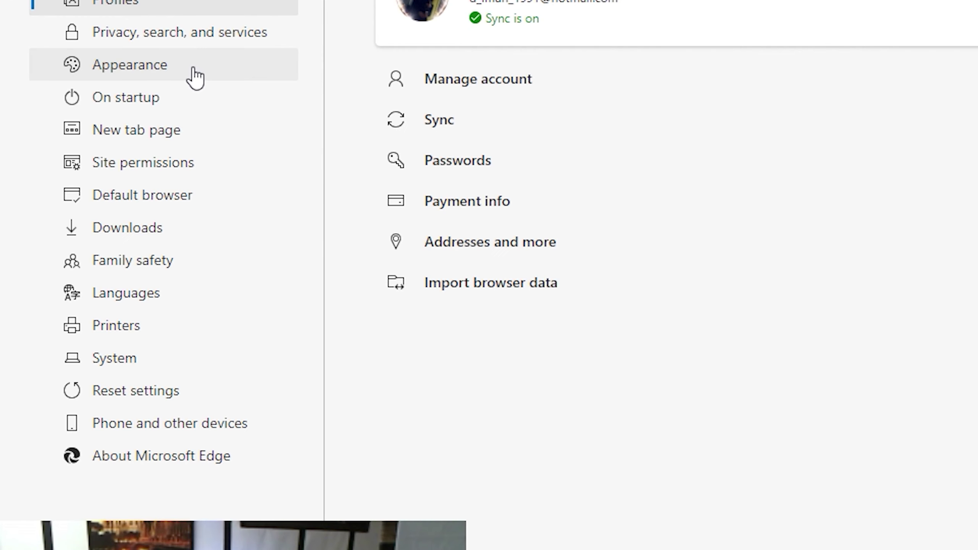
{"action": "left_click", "coordinate": [109, 141]}
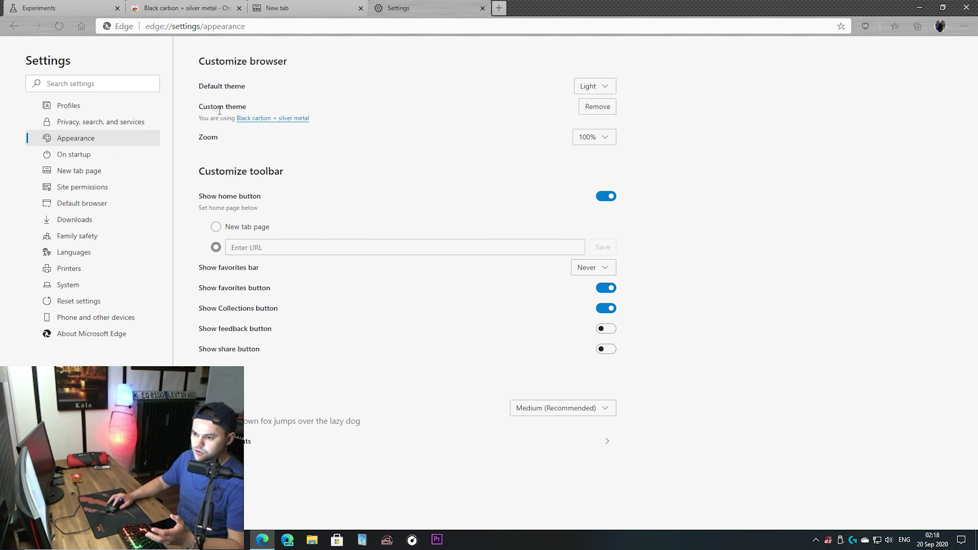
{"action": "left_click", "coordinate": [600, 107]}
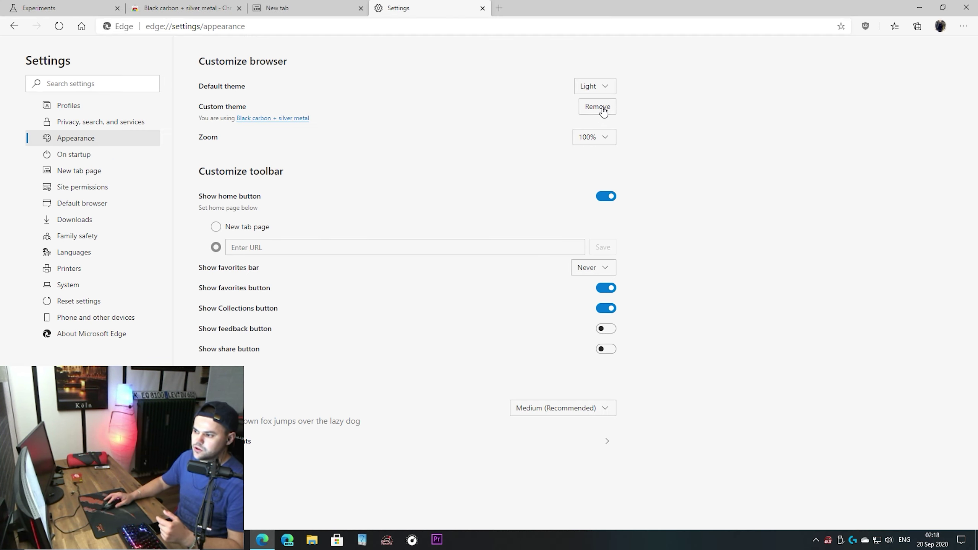
{"action": "key", "text": "ctrl+Tab"}
{"action": "key", "text": "ctrl+Tab"}
{"action": "key", "text": "ctrl+Tab"}
{"action": "key", "text": "ctrl+Tab"}
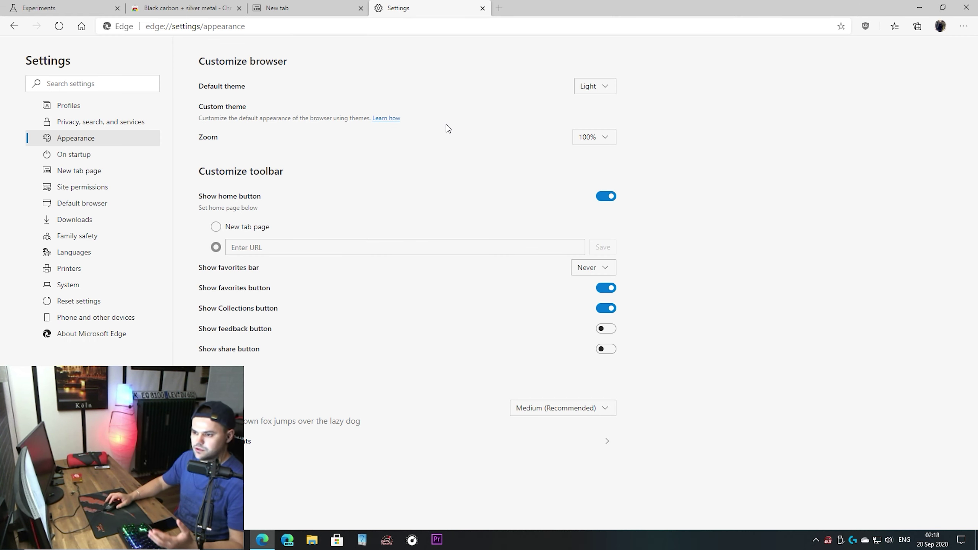
{"action": "left_click", "coordinate": [308, 8]}
- Close the spare new tab, glance at the experiments page, and return to Appearance settings
{"action": "left_click", "coordinate": [360, 8]}
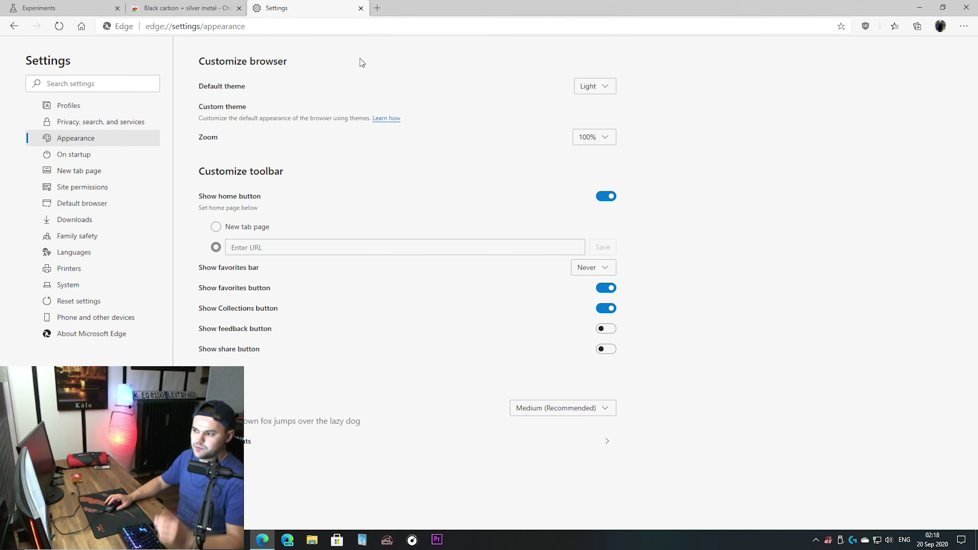
{"action": "key", "text": "ctrl+Tab"}
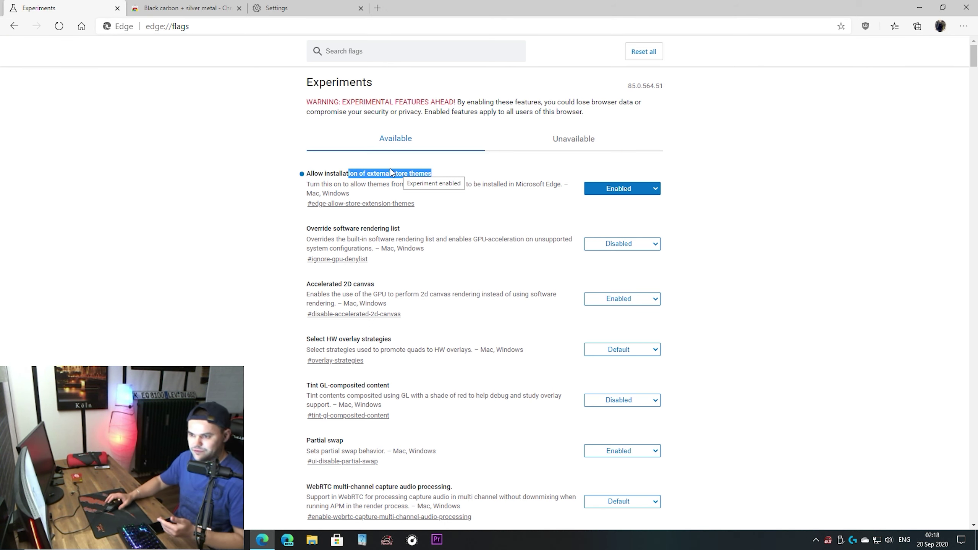
{"action": "left_click", "coordinate": [302, 11]}
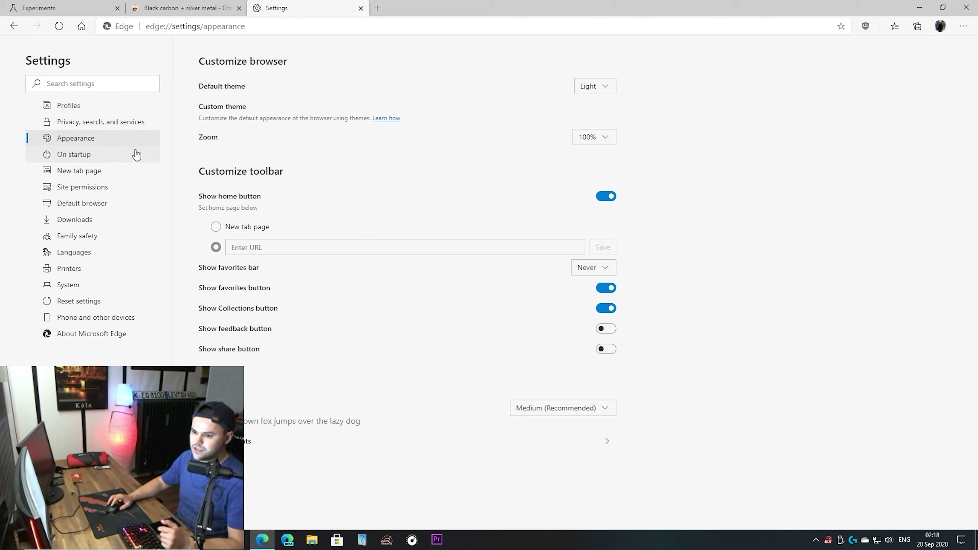
- Open the Extensions page, which lists only uBlock Origin, then go back to Appearance settings
{"action": "left_click", "coordinate": [964, 25]}
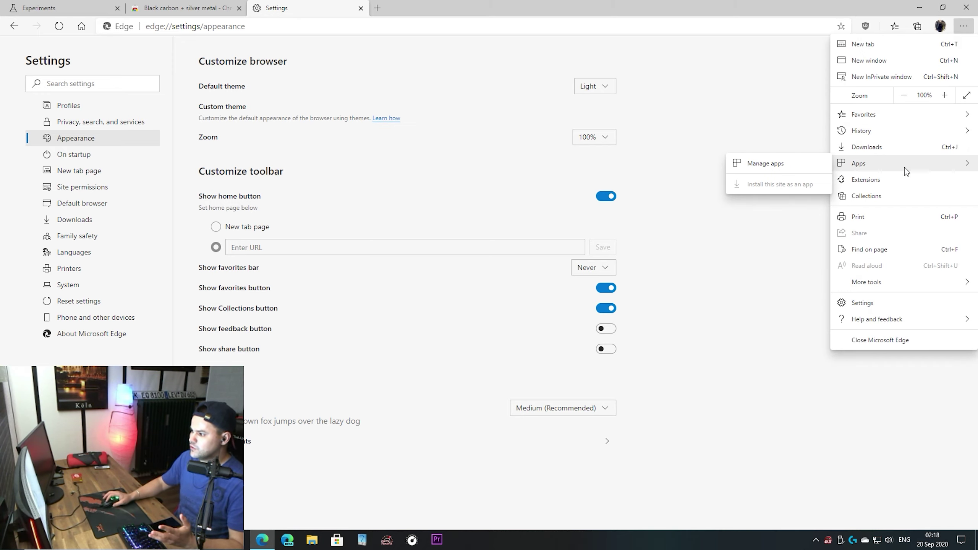
{"action": "left_click", "coordinate": [902, 177]}
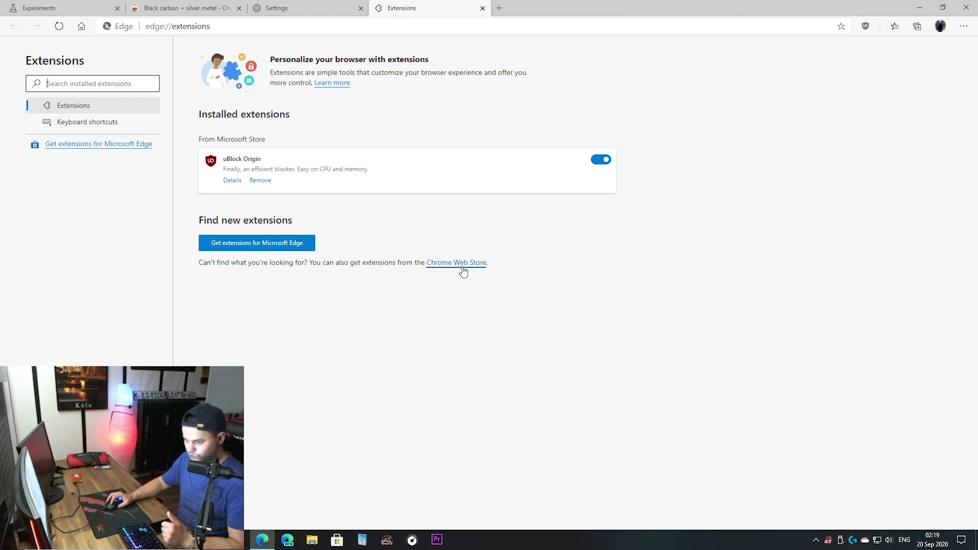
{"action": "key", "text": "ctrl+shift+Tab"}
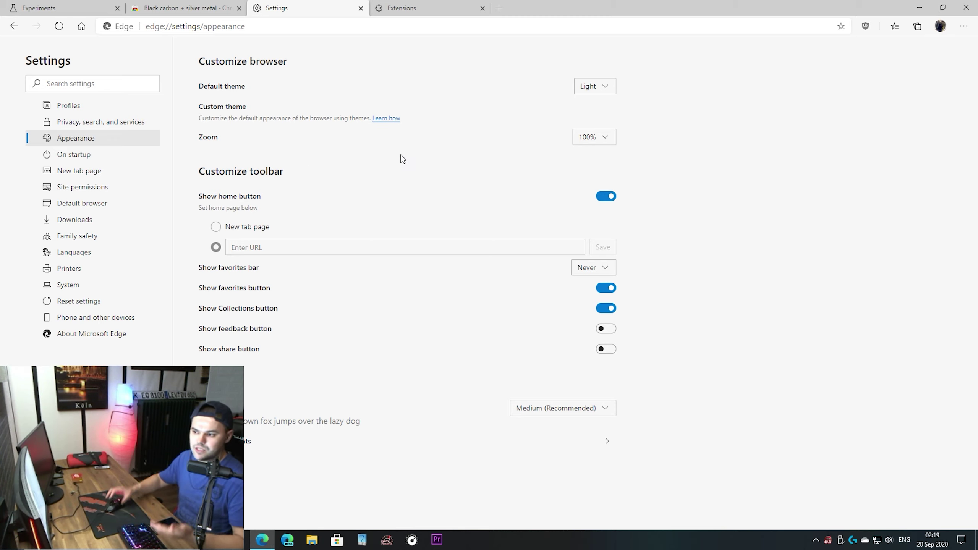
- Return to edge://flags with external store themes Enabled, and clear the text selection
{"action": "left_click", "coordinate": [68, 5]}
{"action": "left_click", "coordinate": [452, 201]}
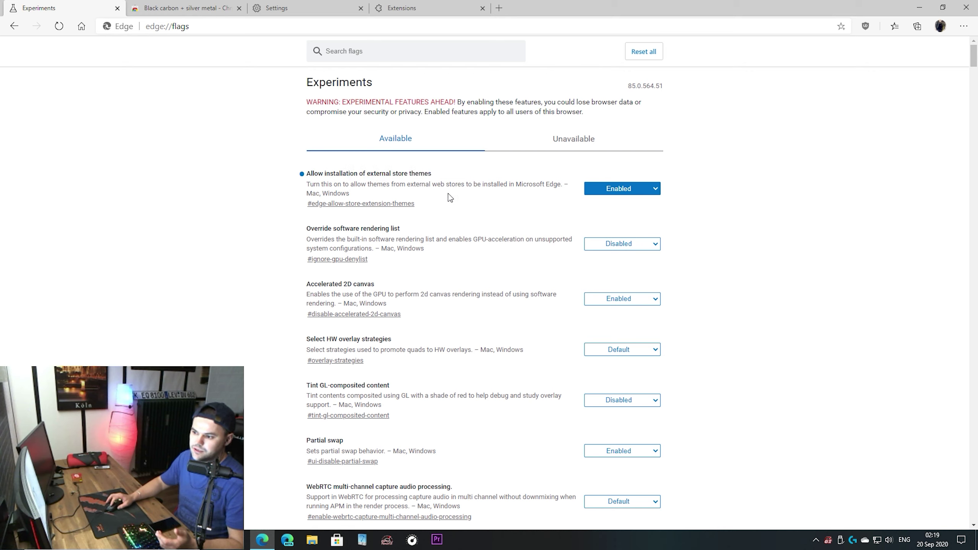